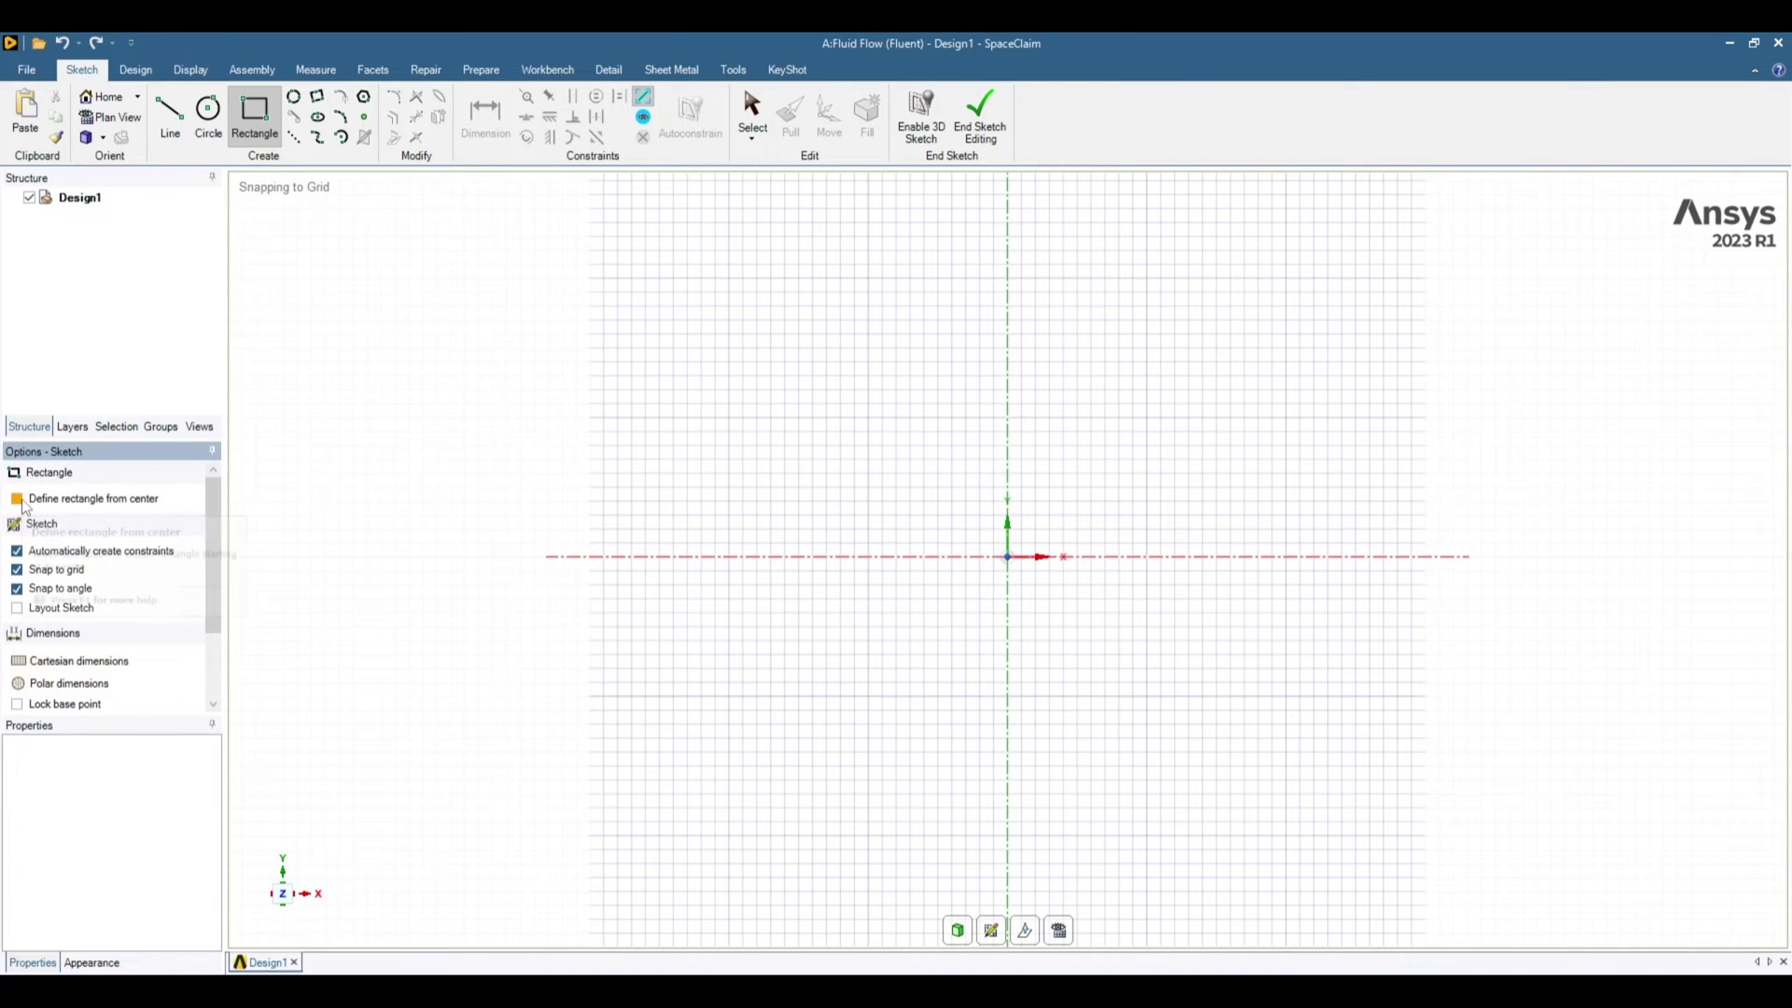
{"action": "left_click", "coordinate": [18, 499]}
Draw a 10 by 40 mm rectangle centred on the sketch origin
{"action": "left_click", "coordinate": [1008, 557]}
{"action": "type", "text": "100"}
{"action": "key", "text": "BackSpace"}
{"action": "key", "text": "Tab"}
{"action": "type", "text": "40"}
{"action": "key", "text": "Return"}
Draw a second rectangle, 8 by 40 mm, also centred on the origin
{"action": "left_click", "coordinate": [1007, 557]}
{"action": "type", "text": "8"}
{"action": "key", "text": "Tab"}
{"action": "type", "text": "40"}
{"action": "key", "text": "Return"}
Switch to corner-to-corner rectangles and draw 100 by 10 mm from the outer top-left corner
{"action": "scroll", "coordinate": [1008, 368], "scroll_direction": "down", "scroll_amount": 2}
{"action": "scroll", "coordinate": [976, 299], "scroll_direction": "up", "scroll_amount": 5}
{"action": "scroll", "coordinate": [854, 298], "scroll_direction": "down", "scroll_amount": 2}
{"action": "scroll", "coordinate": [901, 303], "scroll_direction": "up", "scroll_amount": 2}
{"action": "scroll", "coordinate": [901, 296], "scroll_direction": "up", "scroll_amount": 2}
{"action": "left_click", "coordinate": [910, 265]}
{"action": "key", "text": "Escape"}
{"action": "left_click", "coordinate": [17, 499]}
{"action": "scroll", "coordinate": [880, 384], "scroll_direction": "down", "scroll_amount": 2}
{"action": "left_click", "coordinate": [901, 300]}
{"action": "type", "text": "100"}
{"action": "scroll", "coordinate": [1541, 531], "scroll_direction": "down", "scroll_amount": 5}
{"action": "scroll", "coordinate": [1542, 531], "scroll_direction": "down", "scroll_amount": 3}
{"action": "type", "text": "10"}
{"action": "key", "text": "Return"}
Draw a 100 by 8 mm rectangle anchored on the inner left edge
{"action": "scroll", "coordinate": [933, 537], "scroll_direction": "up", "scroll_amount": 3}
{"action": "scroll", "coordinate": [1060, 560], "scroll_direction": "up", "scroll_amount": 2}
{"action": "scroll", "coordinate": [998, 518], "scroll_direction": "up", "scroll_amount": 3}
{"action": "scroll", "coordinate": [989, 528], "scroll_direction": "up", "scroll_amount": 1}
{"action": "left_click", "coordinate": [961, 474]}
{"action": "type", "text": "100"}
{"action": "scroll", "coordinate": [1421, 634], "scroll_direction": "down", "scroll_amount": 6}
{"action": "type", "text": "100"}
{"action": "key", "text": "Tab"}
{"action": "type", "text": "8"}
{"action": "key", "text": "Return"}
{"action": "scroll", "coordinate": [999, 558], "scroll_direction": "up", "scroll_amount": 5}
Trim away the six overlapping vertical and horizontal segments where the rectangles cross
{"action": "scroll", "coordinate": [1011, 494], "scroll_direction": "up", "scroll_amount": 3}
{"action": "left_click", "coordinate": [416, 119]}
{"action": "left_click", "coordinate": [956, 472]}
{"action": "left_click", "coordinate": [1494, 446]}
{"action": "left_click", "coordinate": [1556, 439]}
{"action": "scroll", "coordinate": [1316, 537], "scroll_direction": "down", "scroll_amount": 3}
{"action": "left_click", "coordinate": [1315, 536]}
{"action": "left_click", "coordinate": [1251, 653]}
{"action": "left_click", "coordinate": [1228, 686]}
Trim the last overlapping stub and round the first outer and inner corners with 2 mm fillets
{"action": "left_click", "coordinate": [1341, 668]}
{"action": "left_click", "coordinate": [977, 377]}
{"action": "left_click", "coordinate": [977, 455]}
{"action": "left_click", "coordinate": [1144, 320]}
{"action": "left_click", "coordinate": [1052, 529]}
{"action": "left_click", "coordinate": [1204, 374]}
Round the other outer and inner corners with 2 mm fillets
{"action": "scroll", "coordinate": [1204, 375], "scroll_direction": "down", "scroll_amount": 3}
{"action": "scroll", "coordinate": [988, 632], "scroll_direction": "up", "scroll_amount": 2}
{"action": "left_click", "coordinate": [1050, 703]}
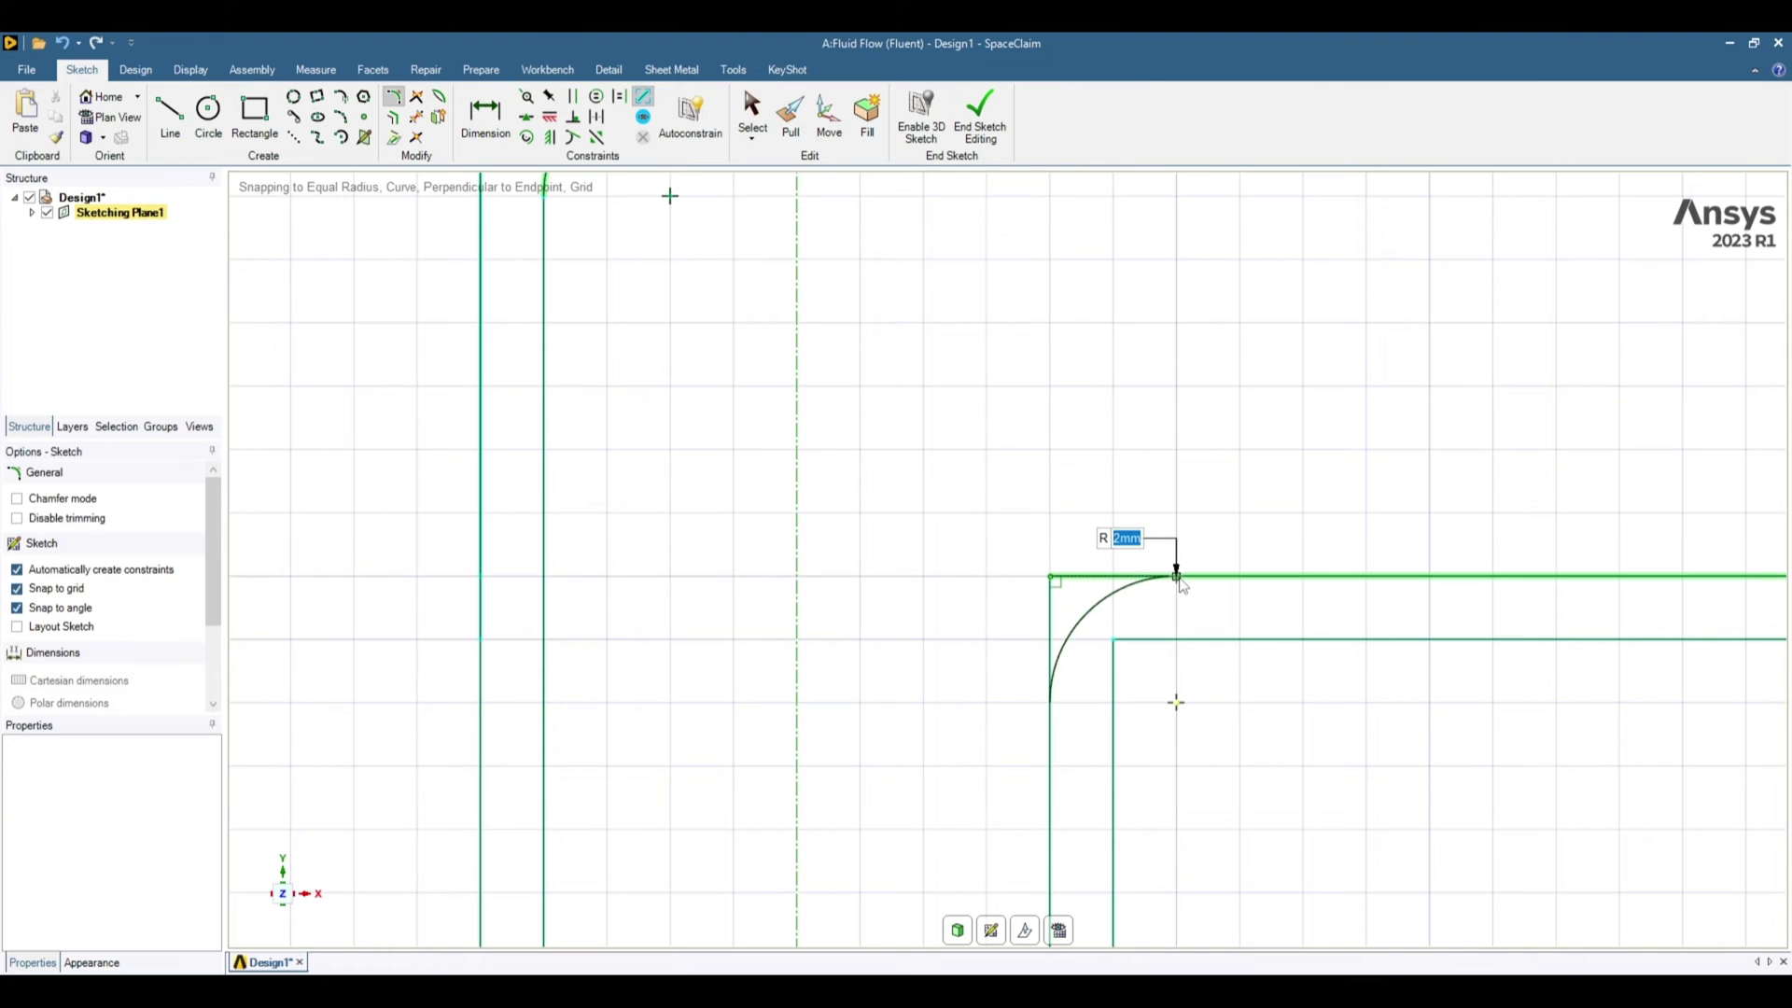
{"action": "left_click", "coordinate": [1178, 577]}
{"action": "left_click", "coordinate": [1114, 767]}
{"action": "left_click", "coordinate": [1240, 640]}
{"action": "scroll", "coordinate": [1260, 695], "scroll_direction": "down", "scroll_amount": 3}
{"action": "scroll", "coordinate": [1027, 492], "scroll_direction": "up", "scroll_amount": 2}
{"action": "scroll", "coordinate": [913, 429], "scroll_direction": "up", "scroll_amount": 4}
Trim the three leftover short segments around the upper-left fillets
{"action": "left_click", "coordinate": [416, 118]}
{"action": "left_click", "coordinate": [868, 329]}
{"action": "left_click", "coordinate": [819, 378]}
{"action": "left_click", "coordinate": [991, 324]}
{"action": "scroll", "coordinate": [775, 400], "scroll_direction": "down", "scroll_amount": 6}
{"action": "scroll", "coordinate": [840, 654], "scroll_direction": "down", "scroll_amount": 2}
{"action": "scroll", "coordinate": [882, 812], "scroll_direction": "down", "scroll_amount": 4}
End the sketch to create the L-shaped surface and check its outer and inner edges
{"action": "left_click", "coordinate": [959, 931]}
{"action": "scroll", "coordinate": [1031, 789], "scroll_direction": "up", "scroll_amount": 1}
{"action": "left_click", "coordinate": [1031, 788]}
{"action": "key", "text": "s"}
{"action": "scroll", "coordinate": [799, 663], "scroll_direction": "up", "scroll_amount": 1}
{"action": "left_click", "coordinate": [824, 653]}
{"action": "scroll", "coordinate": [734, 525], "scroll_direction": "down", "scroll_amount": 2}
{"action": "left_click", "coordinate": [876, 652]}
{"action": "scroll", "coordinate": [877, 658], "scroll_direction": "up", "scroll_amount": 2}
{"action": "left_click", "coordinate": [790, 679]}
{"action": "scroll", "coordinate": [790, 679], "scroll_direction": "up", "scroll_amount": 1}
{"action": "left_click", "coordinate": [797, 682]}
Inspect the surface's faces and Surface body, then select the entire outer edge loop
{"action": "scroll", "coordinate": [812, 597], "scroll_direction": "down", "scroll_amount": 3}
{"action": "scroll", "coordinate": [808, 464], "scroll_direction": "up", "scroll_amount": 2}
{"action": "left_click", "coordinate": [785, 370]}
{"action": "left_click", "coordinate": [785, 370]}
{"action": "left_click", "coordinate": [700, 500]}
{"action": "scroll", "coordinate": [712, 471], "scroll_direction": "down", "scroll_amount": 2}
{"action": "left_click", "coordinate": [112, 211]}
{"action": "left_click", "coordinate": [709, 636]}
{"action": "left_click", "coordinate": [660, 656]}
{"action": "double_click", "coordinate": [662, 661]}
Split the surface with Split Body along the edge loop, undoing an accidental strip removal
{"action": "left_click", "coordinate": [136, 69]}
{"action": "left_click", "coordinate": [580, 101]}
{"action": "left_click", "coordinate": [659, 339]}
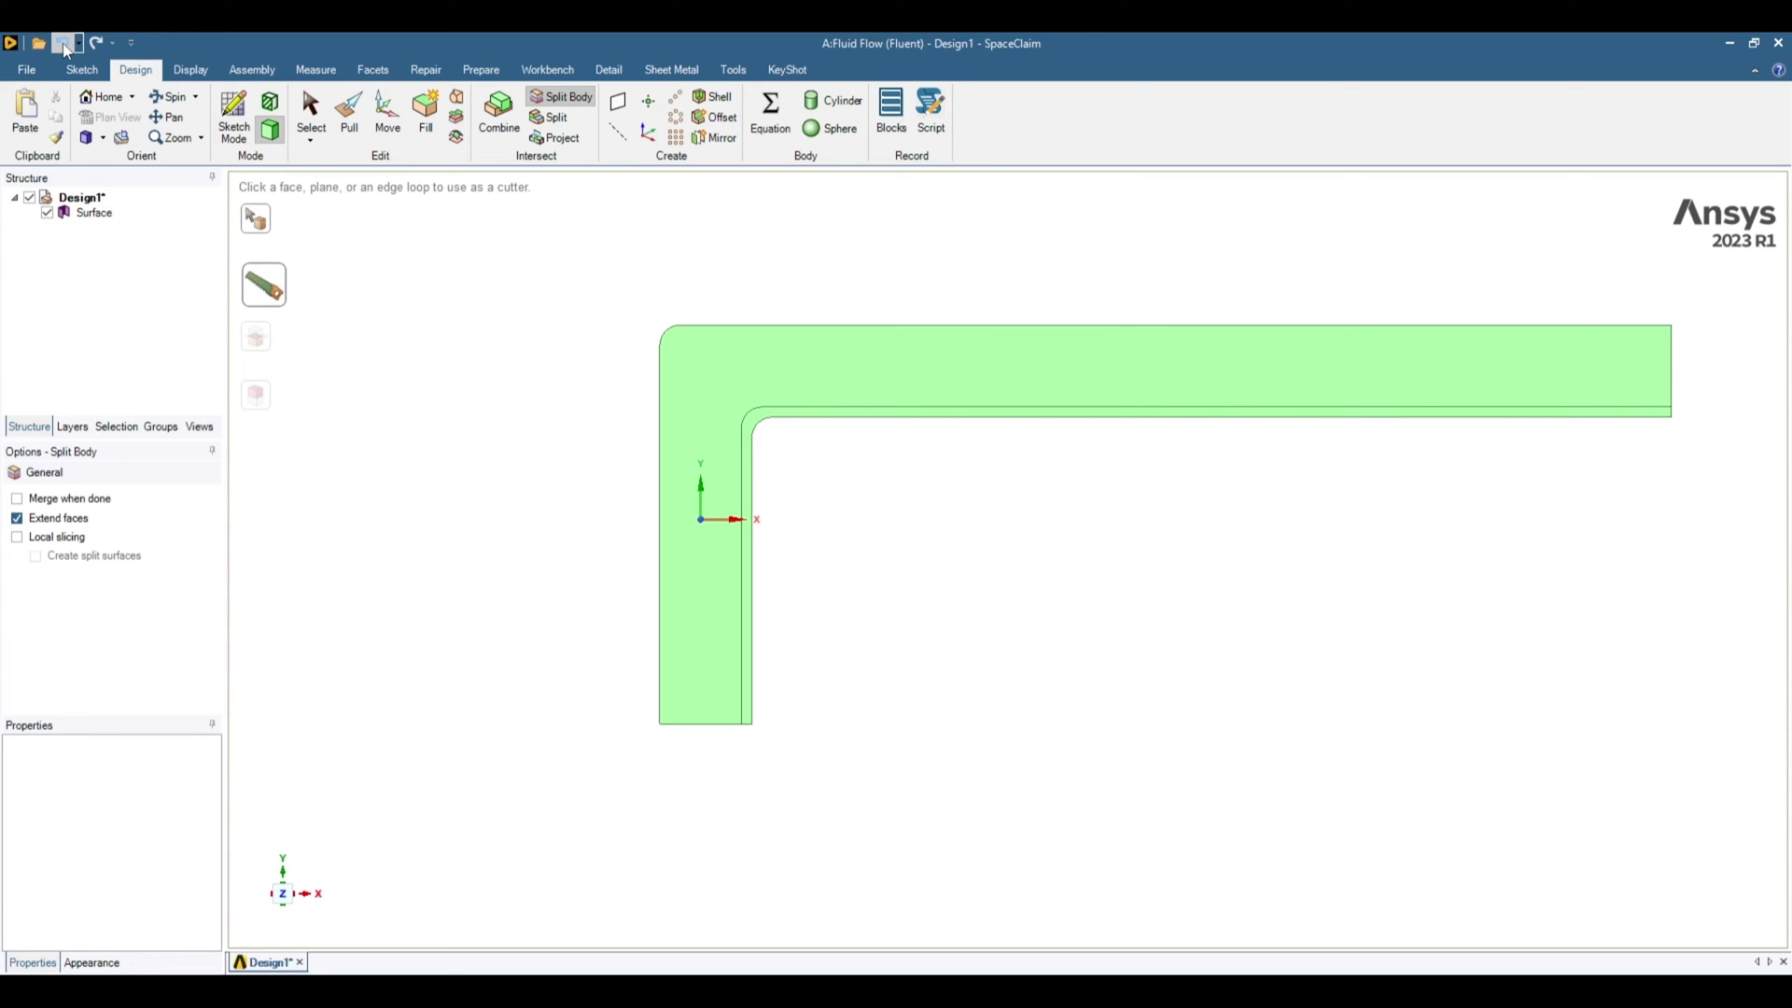
{"action": "left_click", "coordinate": [63, 43]}
{"action": "left_click", "coordinate": [454, 534]}
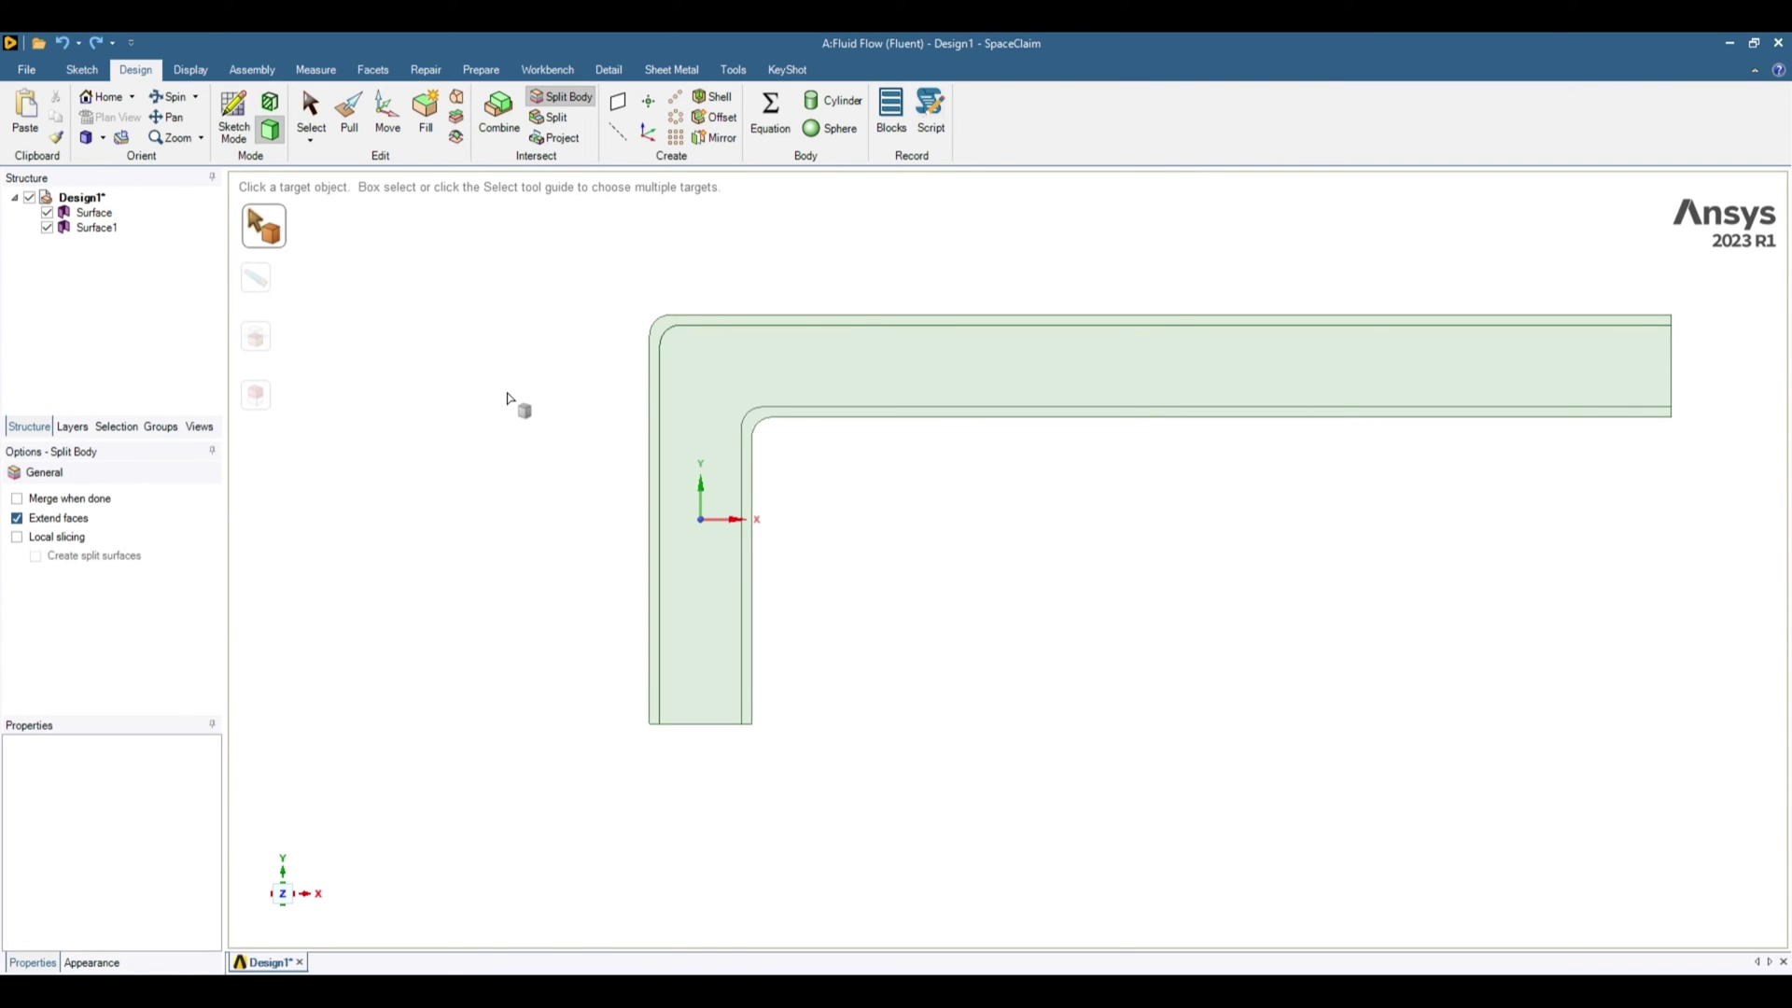
Leave Split Body and check the Surface and Surface1 bodies in the Structure tree
{"action": "key", "text": "Escape"}
{"action": "left_click_drag", "start_coordinate": [474, 672], "coordinate": [464, 473]}
{"action": "left_click", "coordinate": [72, 213]}
{"action": "left_click", "coordinate": [97, 228]}
{"action": "left_click", "coordinate": [952, 540]}
Select the inner and outer edge chains to use as split cutters
{"action": "scroll", "coordinate": [784, 429], "scroll_direction": "up", "scroll_amount": 2}
{"action": "double_click", "coordinate": [819, 408]}
{"action": "double_click", "coordinate": [821, 415]}
{"action": "left_click", "coordinate": [794, 364]}
{"action": "left_click", "coordinate": [365, 446]}
{"action": "scroll", "coordinate": [366, 446], "scroll_direction": "down", "scroll_amount": 5}
{"action": "scroll", "coordinate": [1184, 435], "scroll_direction": "up", "scroll_amount": 2}
Split the surface again and review the resulting Surface and two Surface1 bodies
{"action": "left_click", "coordinate": [994, 338]}
{"action": "key", "text": "Escape"}
{"action": "left_click", "coordinate": [98, 241]}
{"action": "left_click", "coordinate": [98, 227]}
{"action": "left_click", "coordinate": [98, 215]}
{"action": "left_click", "coordinate": [700, 644]}
Run Share from the Workbench tab to detect the 6 coincident edges between the surfaces
{"action": "left_click", "coordinate": [190, 75]}
{"action": "left_click", "coordinate": [252, 71]}
{"action": "left_click", "coordinate": [318, 73]}
{"action": "left_click", "coordinate": [548, 70]}
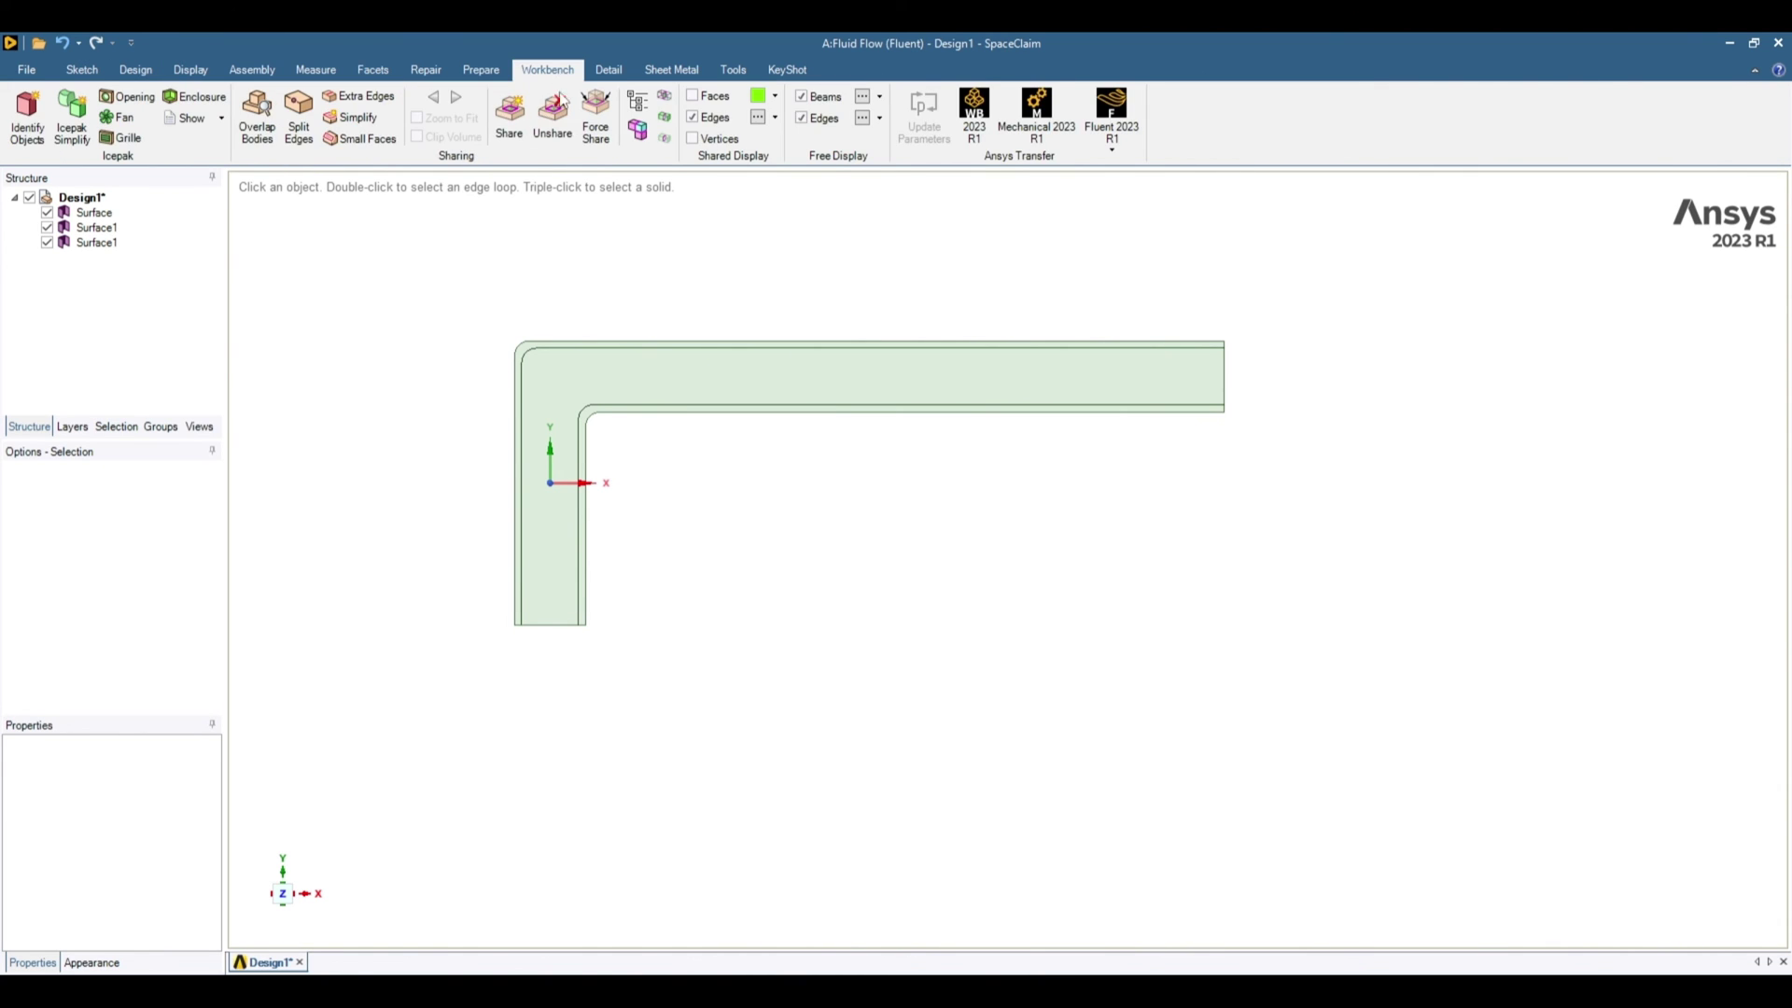
{"action": "left_click", "coordinate": [510, 131]}
{"action": "scroll", "coordinate": [494, 560], "scroll_direction": "up", "scroll_amount": 3}
{"action": "scroll", "coordinate": [504, 695], "scroll_direction": "down", "scroll_amount": 1}
{"action": "scroll", "coordinate": [526, 616], "scroll_direction": "up", "scroll_amount": 1}
Confirm sharing of the 6 coincident edges with the Complete check-mark
{"action": "left_click", "coordinate": [263, 348]}
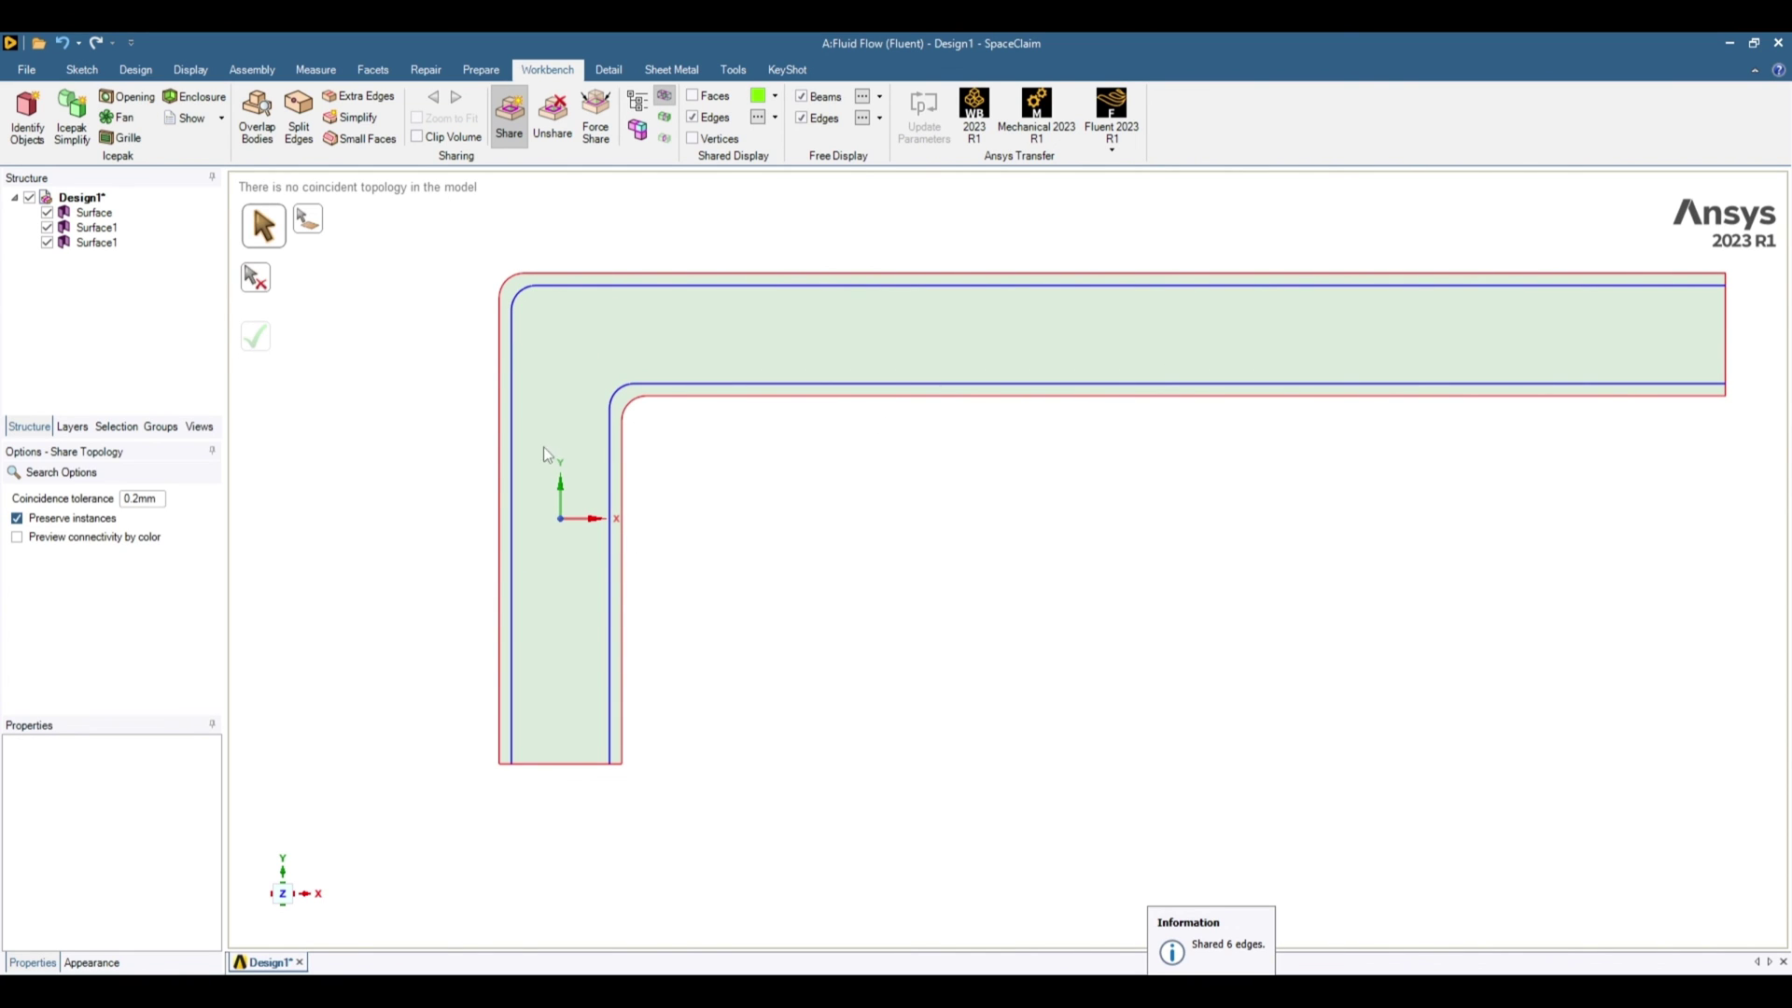